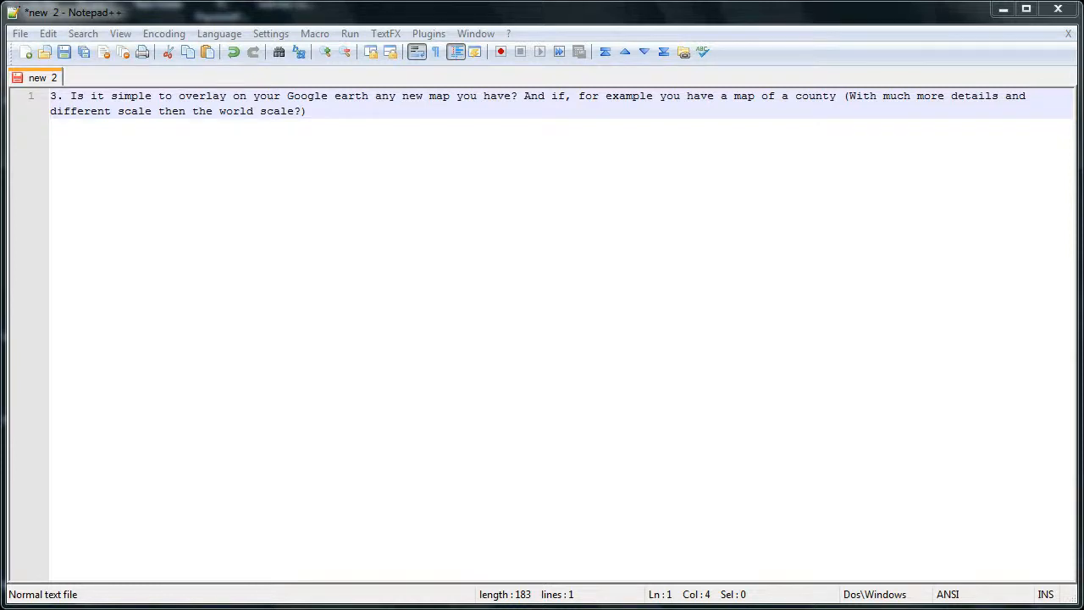
Review the Israel_Topography.png map in the browser and its saved copy in the Overlay Example folder, and switch to Google Earth
{"action": "left_click", "coordinate": [374, 608]}
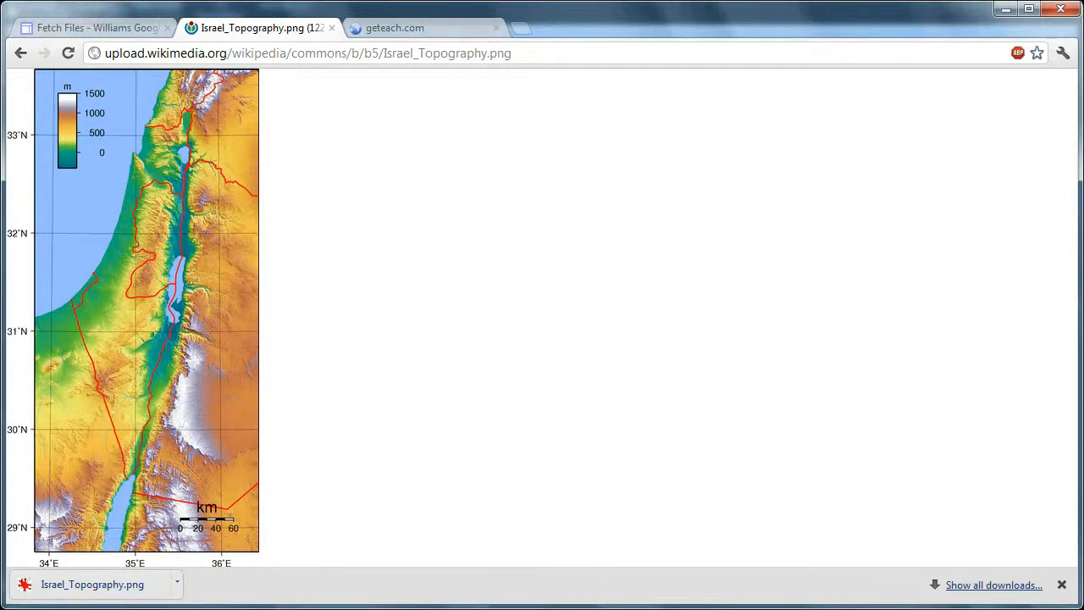
{"action": "left_click", "coordinate": [1003, 17]}
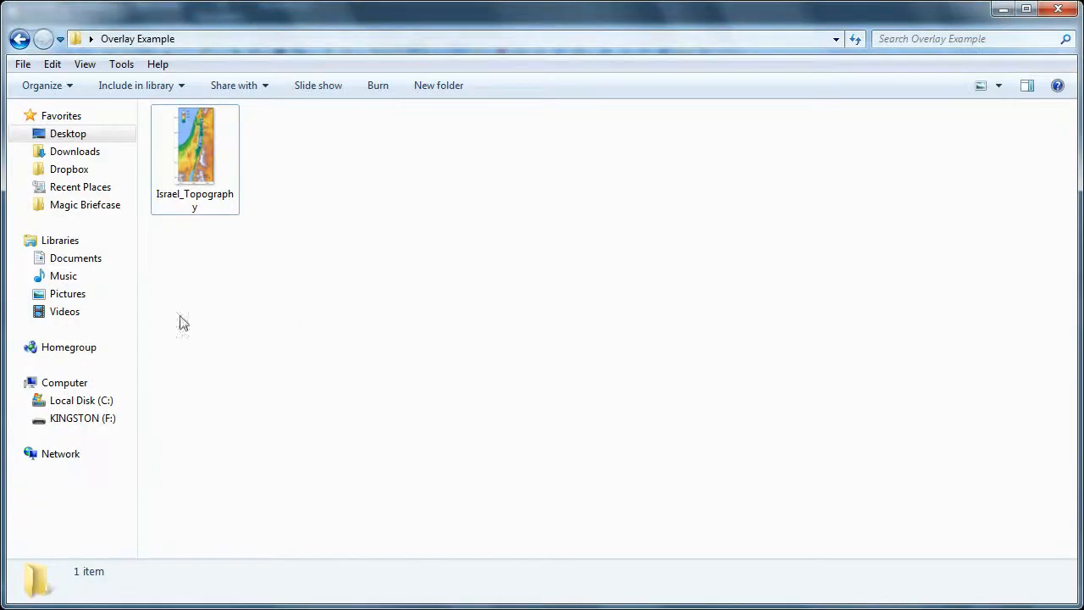
{"action": "left_click", "coordinate": [1007, 13]}
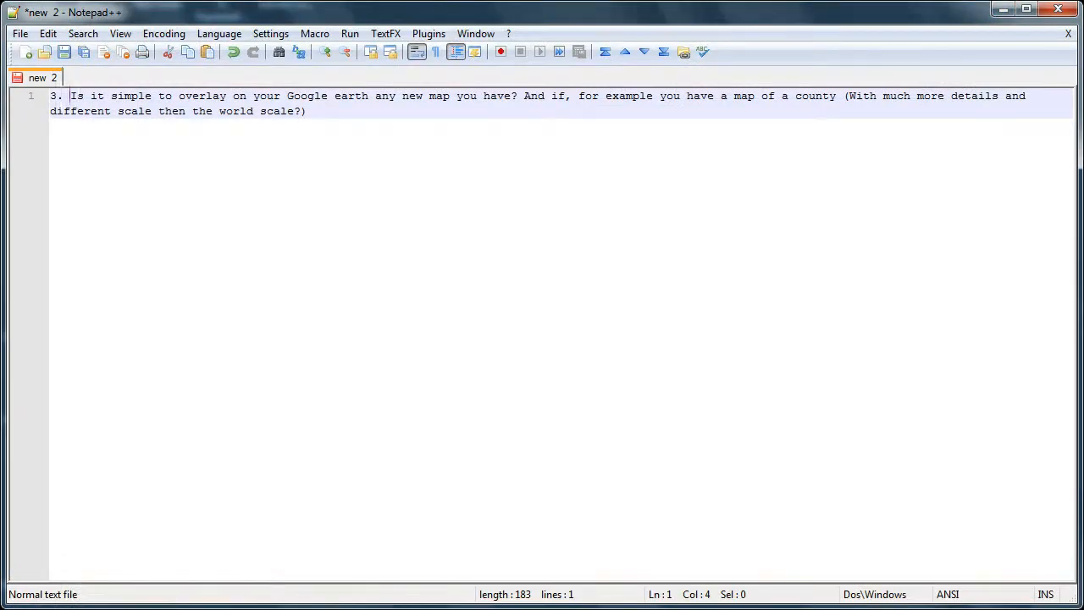
{"action": "left_click", "coordinate": [1003, 9]}
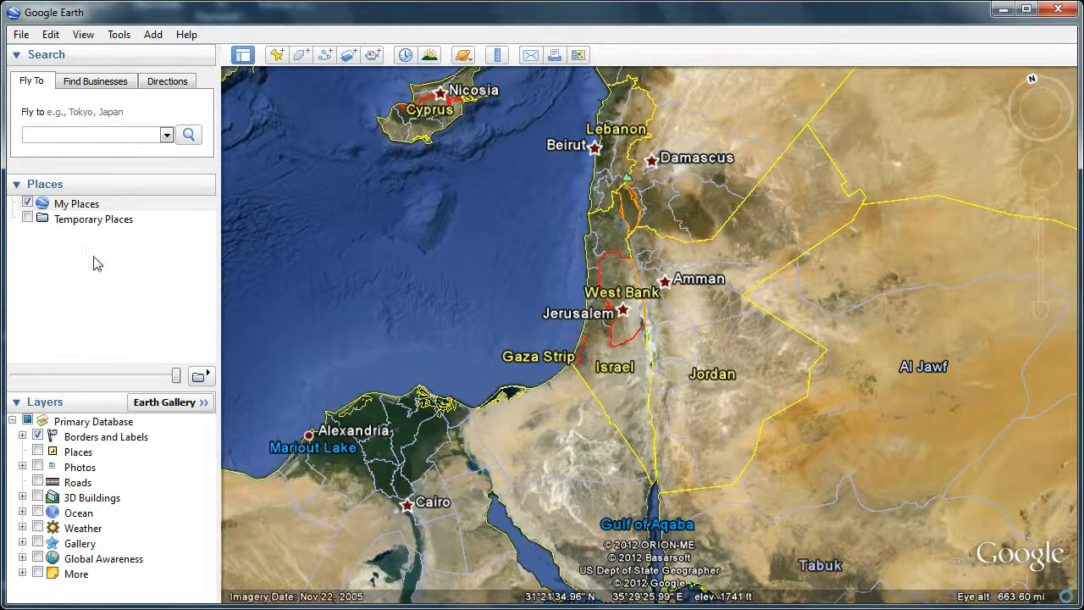
Create a new image overlay named "topo" from the Israel_Topography.png file in the Overlay Example folder
{"action": "left_click", "coordinate": [349, 59]}
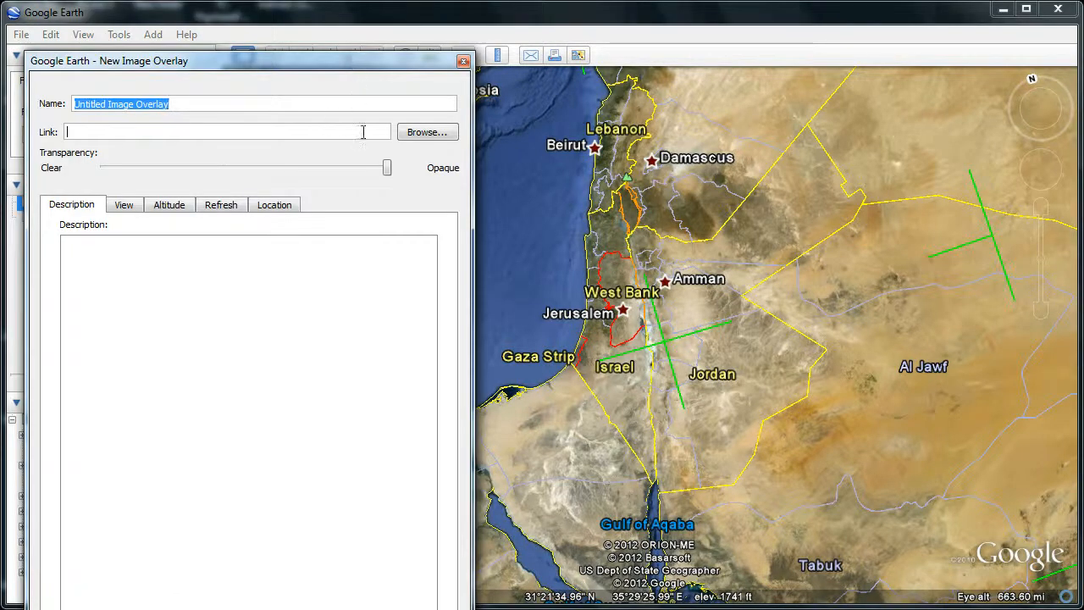
{"action": "type", "text": "topo"}
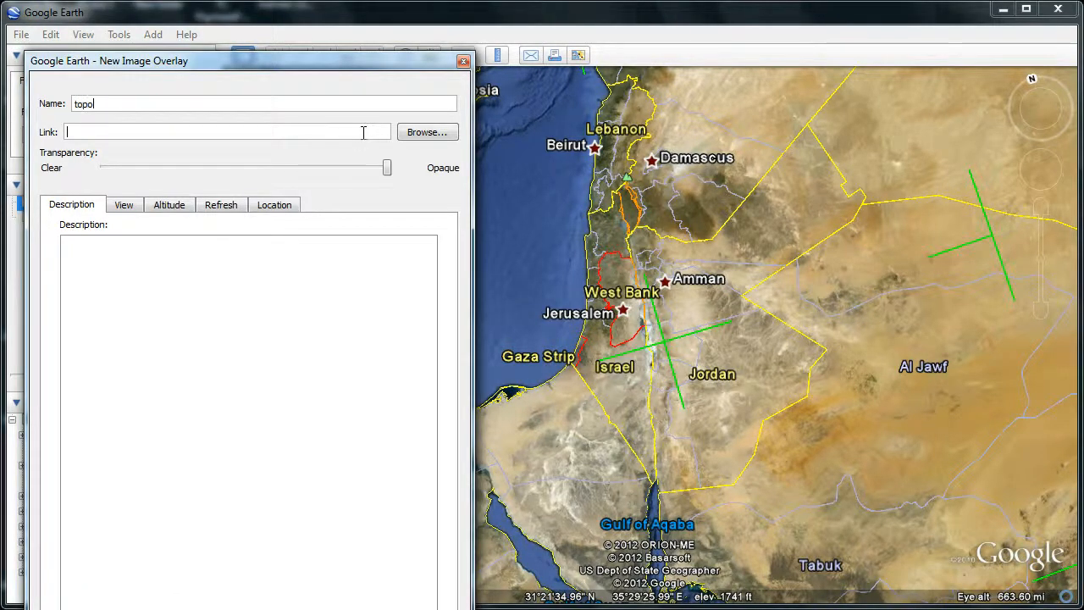
{"action": "left_click", "coordinate": [424, 137]}
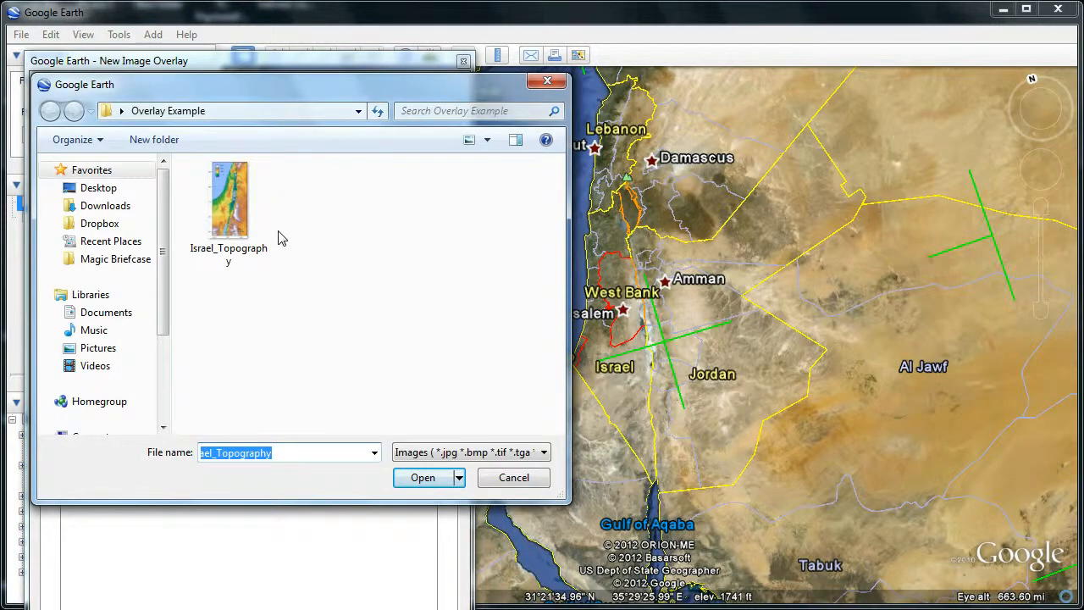
{"action": "left_click", "coordinate": [259, 232]}
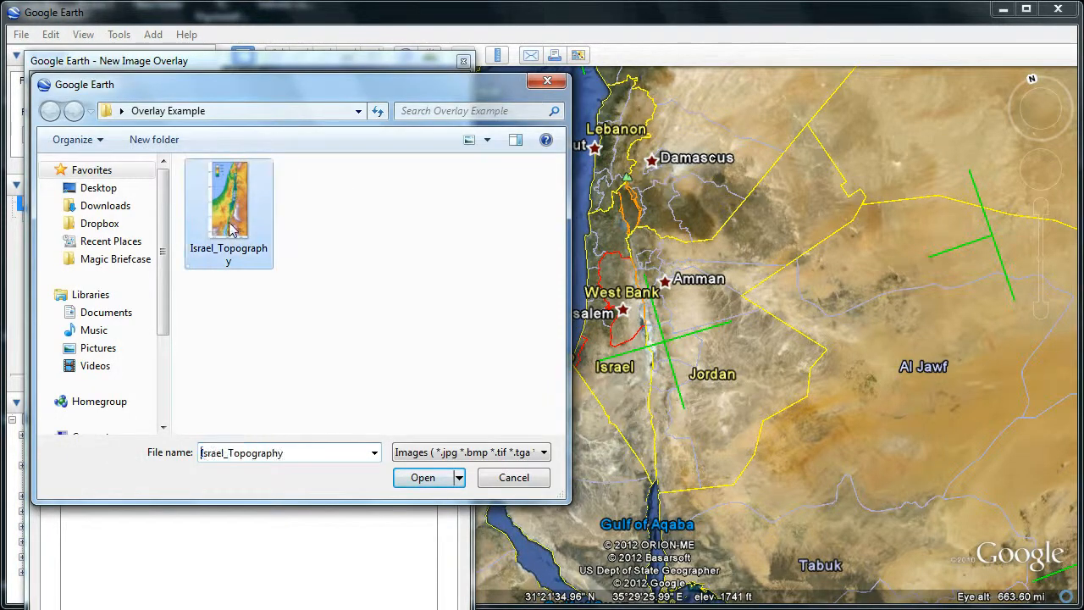
{"action": "left_click", "coordinate": [421, 479]}
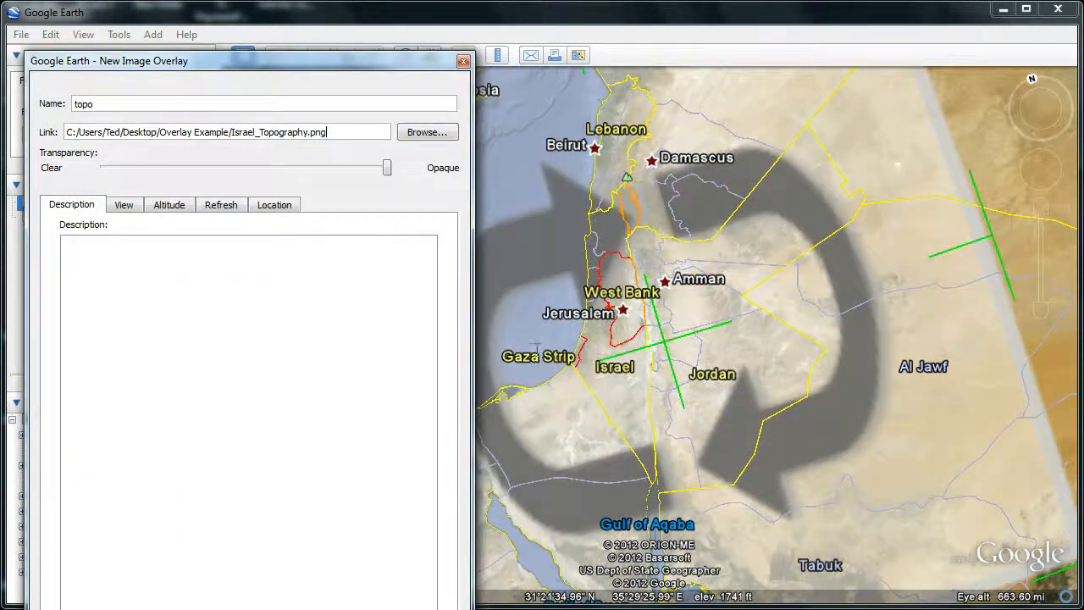
Make the topography overlay semi-transparent and shrink it from its south-east corner
{"action": "left_click_drag", "start_coordinate": [438, 68], "coordinate": [417, 35]}
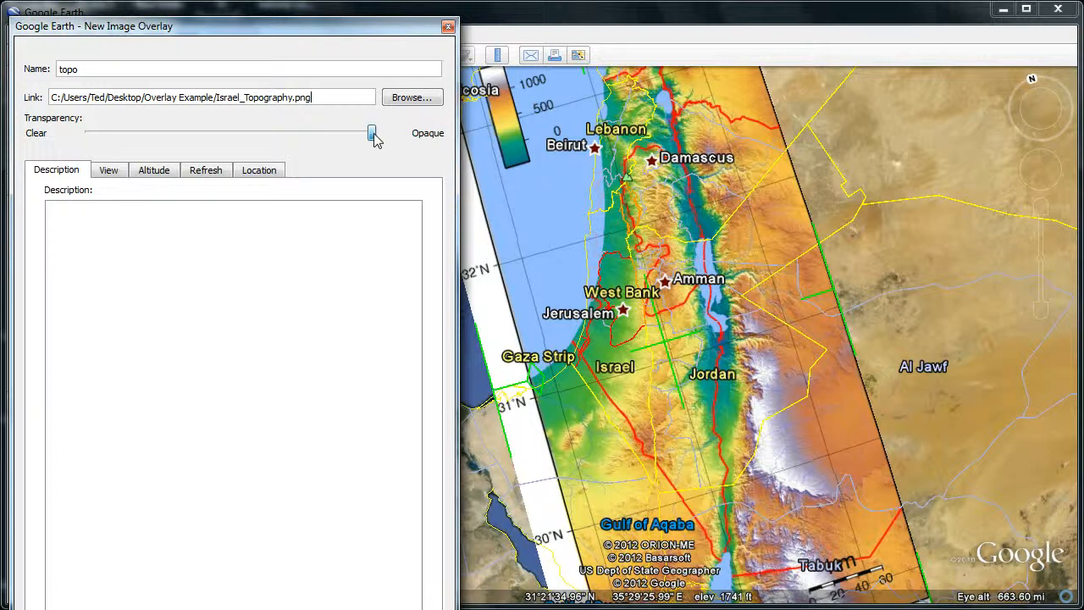
{"action": "left_click_drag", "start_coordinate": [375, 140], "coordinate": [202, 151]}
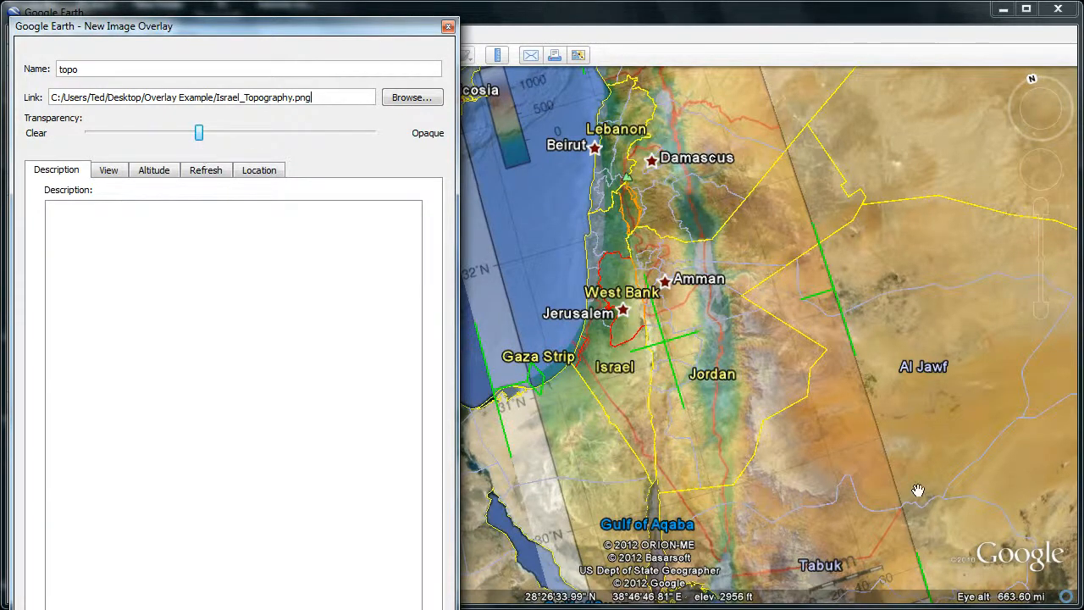
{"action": "left_click_drag", "start_coordinate": [930, 593], "coordinate": [790, 501]}
Roughly fit the overlay over Israel by narrowing its western edge, shifting it south and reducing it from the south-east corner
{"action": "left_click_drag", "start_coordinate": [845, 299], "coordinate": [924, 341]}
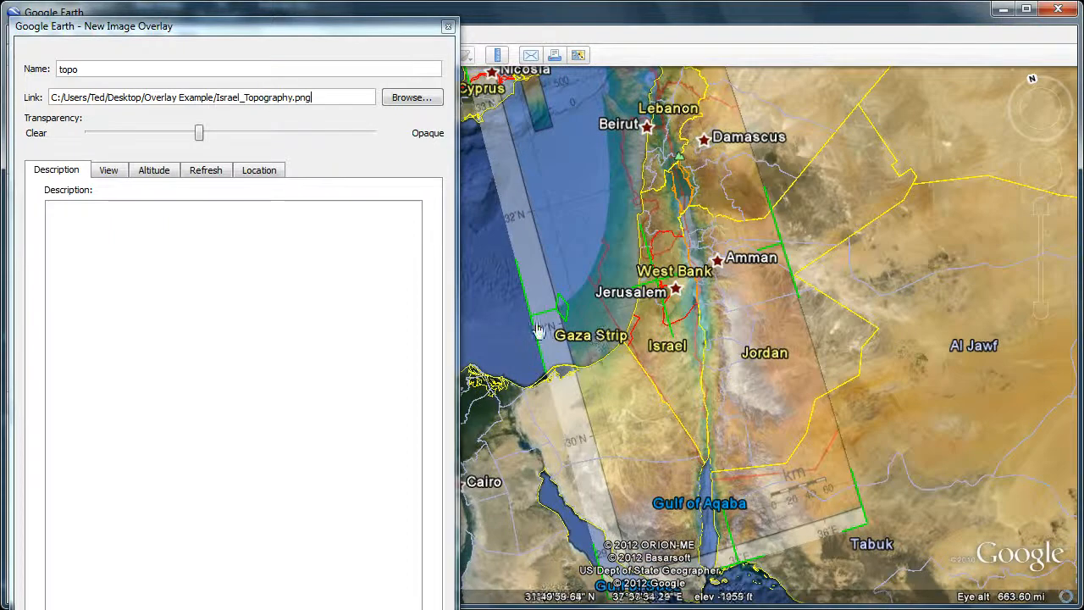
{"action": "mouse_move", "coordinate": [559, 319]}
{"action": "left_mouse_down"}
{"action": "mouse_move", "coordinate": [530, 322]}
{"action": "mouse_move", "coordinate": [555, 323]}
{"action": "mouse_move", "coordinate": [564, 339]}
{"action": "left_mouse_up"}
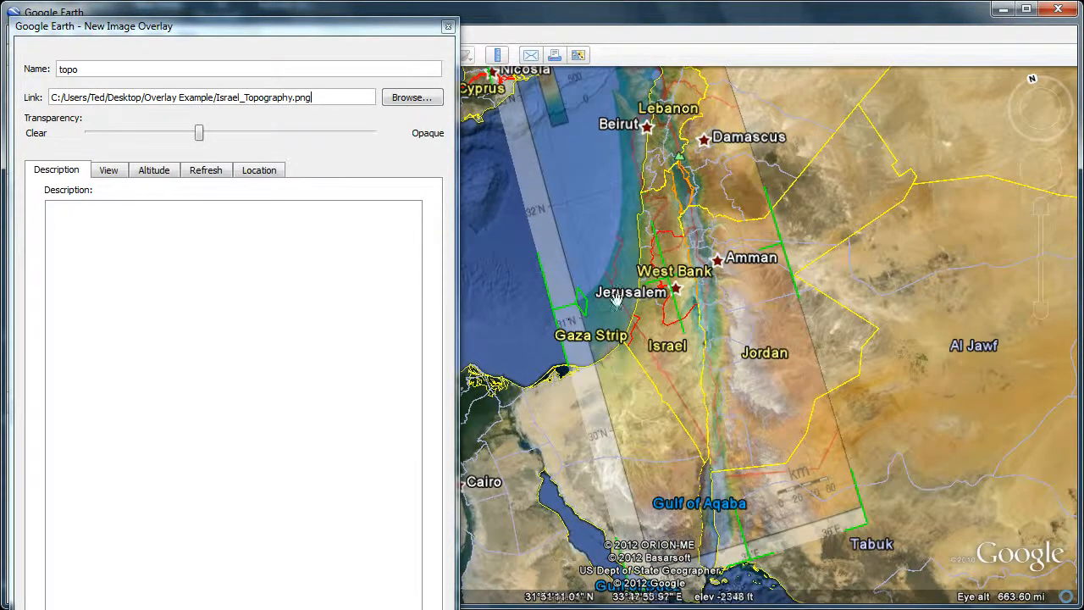
{"action": "left_click_drag", "start_coordinate": [667, 291], "coordinate": [688, 359]}
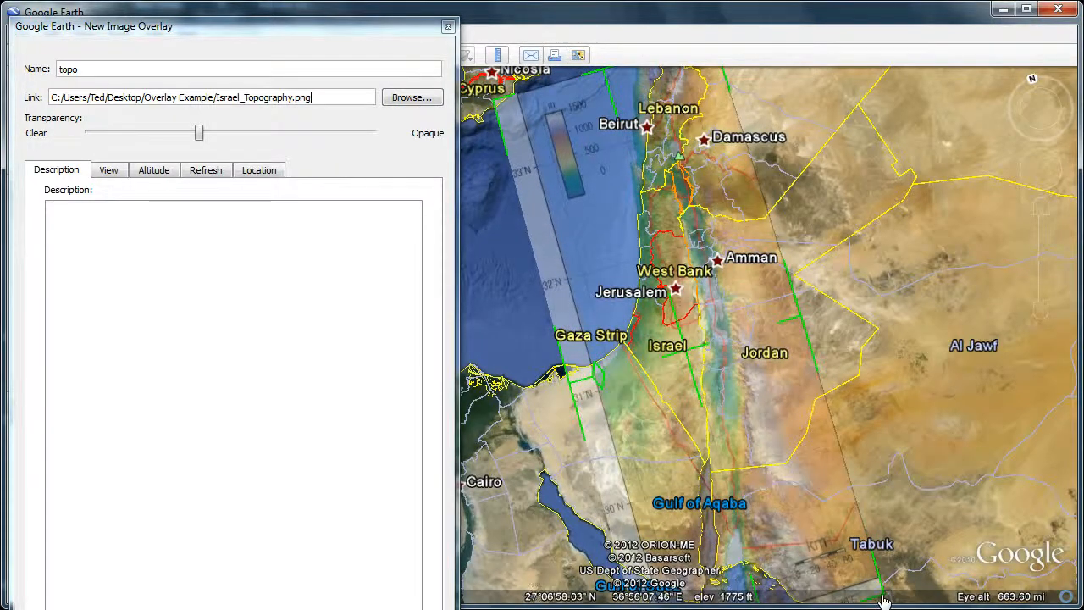
{"action": "left_click_drag", "start_coordinate": [886, 599], "coordinate": [842, 523]}
Fine-tune the overlay's western and southern edges so its coastline and borders match the underlying imagery
{"action": "left_click_drag", "start_coordinate": [861, 285], "coordinate": [882, 347]}
{"action": "left_click_drag", "start_coordinate": [717, 112], "coordinate": [711, 232]}
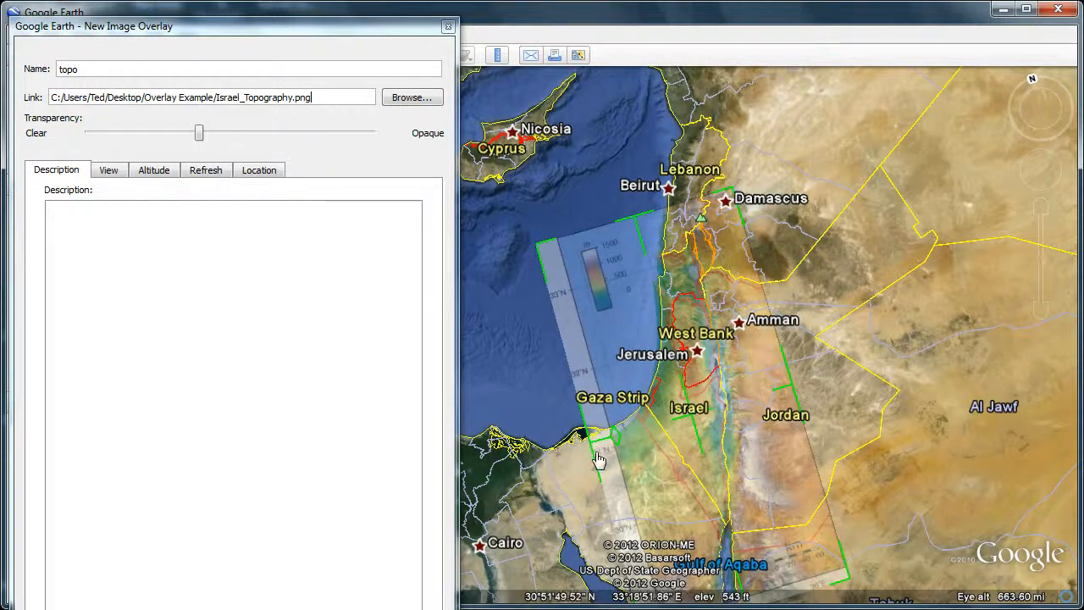
{"action": "left_click_drag", "start_coordinate": [594, 449], "coordinate": [600, 442]}
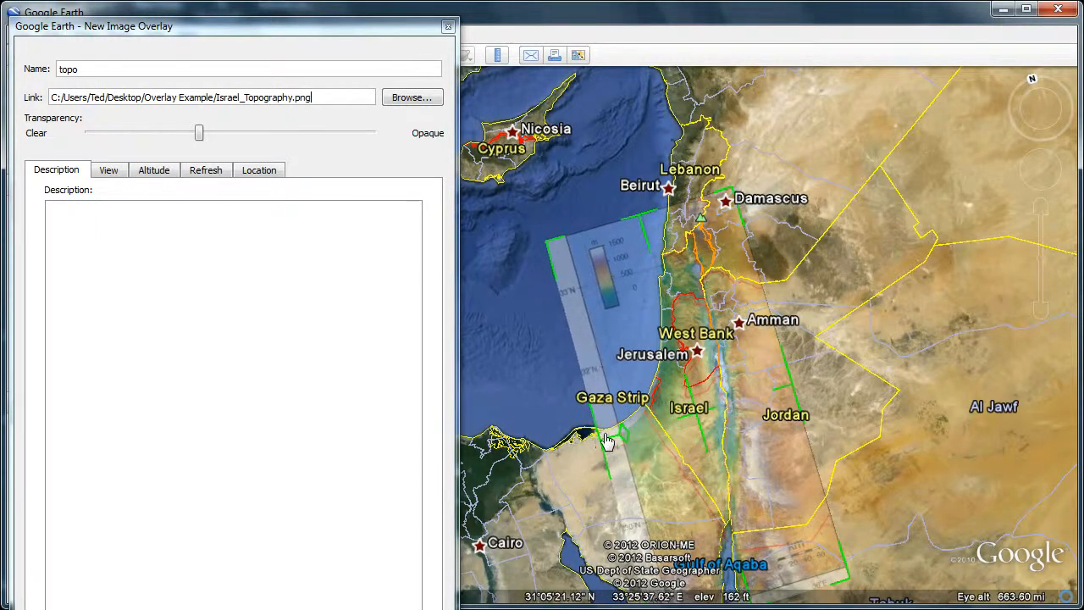
{"action": "left_click_drag", "start_coordinate": [974, 431], "coordinate": [960, 385]}
{"action": "left_click_drag", "start_coordinate": [753, 561], "coordinate": [752, 537]}
{"action": "left_click_drag", "start_coordinate": [885, 342], "coordinate": [910, 361]}
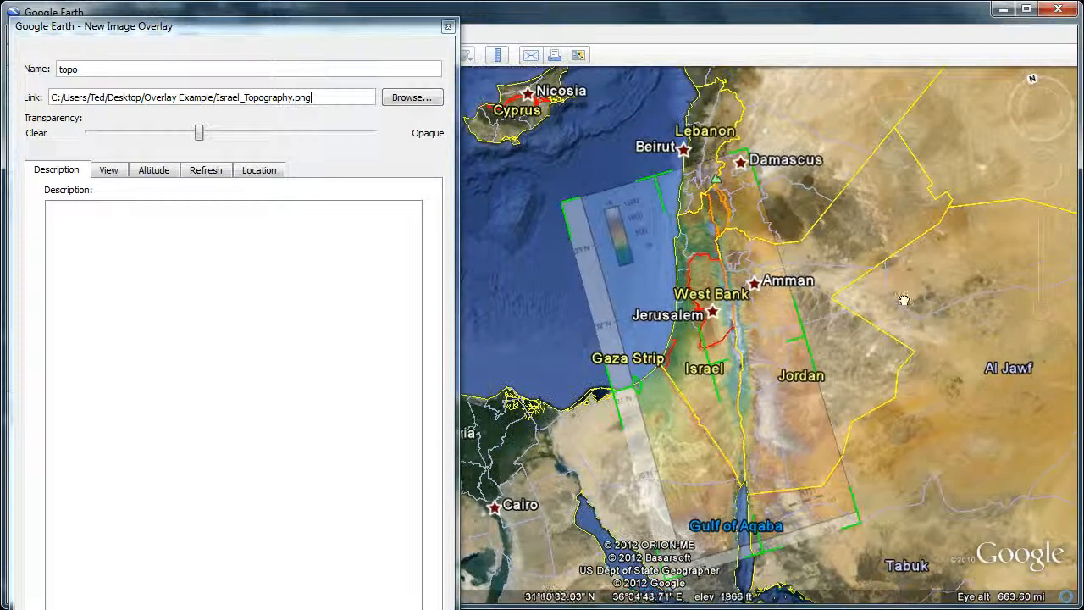
{"action": "left_click_drag", "start_coordinate": [812, 191], "coordinate": [818, 237]}
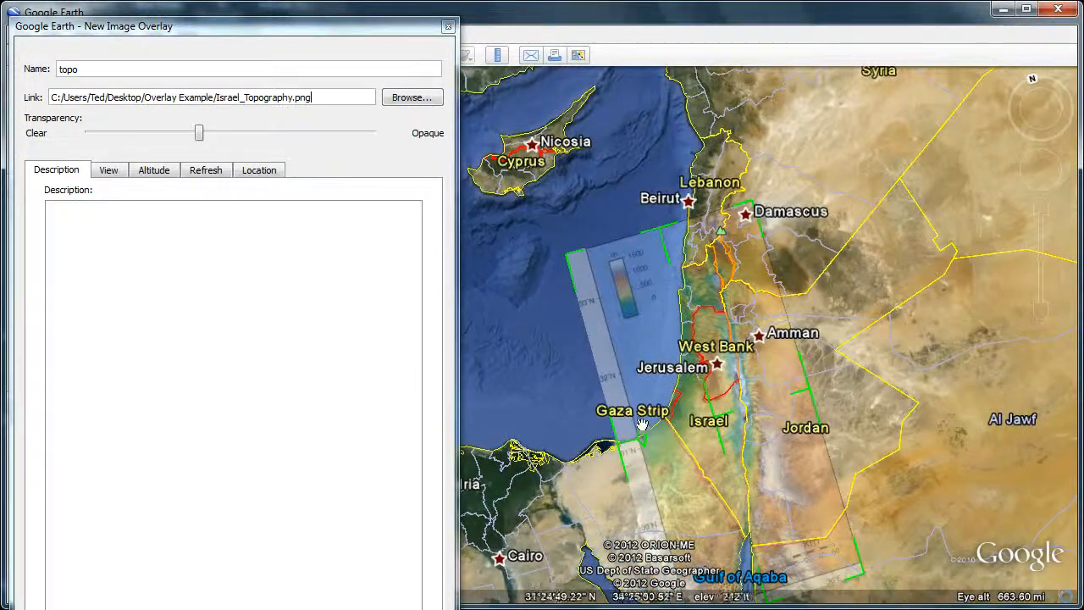
{"action": "left_click_drag", "start_coordinate": [620, 450], "coordinate": [625, 449]}
{"action": "left_click_drag", "start_coordinate": [785, 381], "coordinate": [813, 412]}
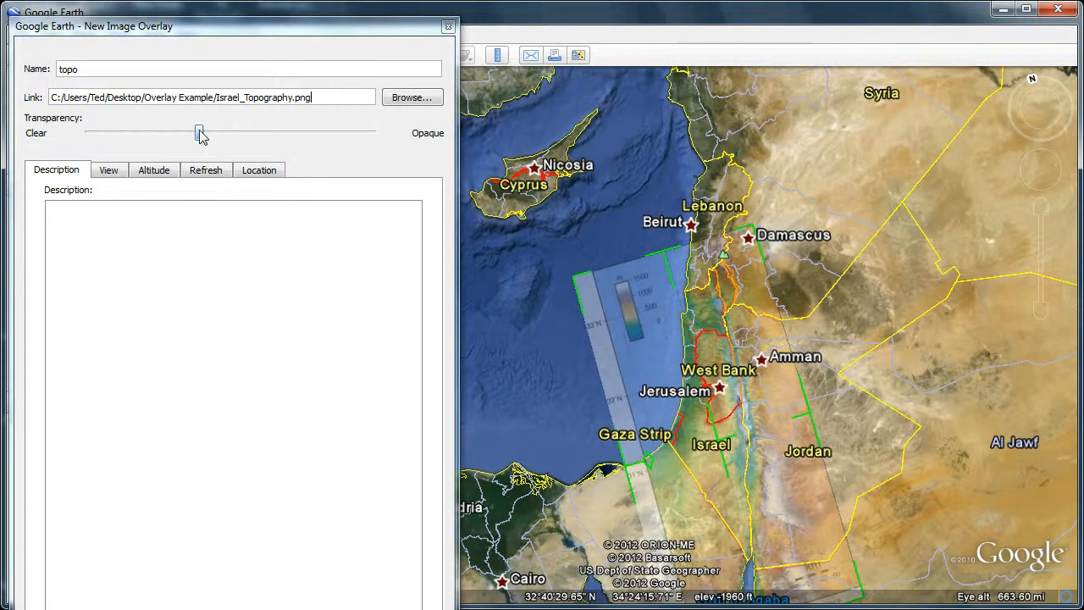
Set the overlay back to fully opaque and accept the new image overlay
{"action": "left_click_drag", "start_coordinate": [200, 134], "coordinate": [373, 133]}
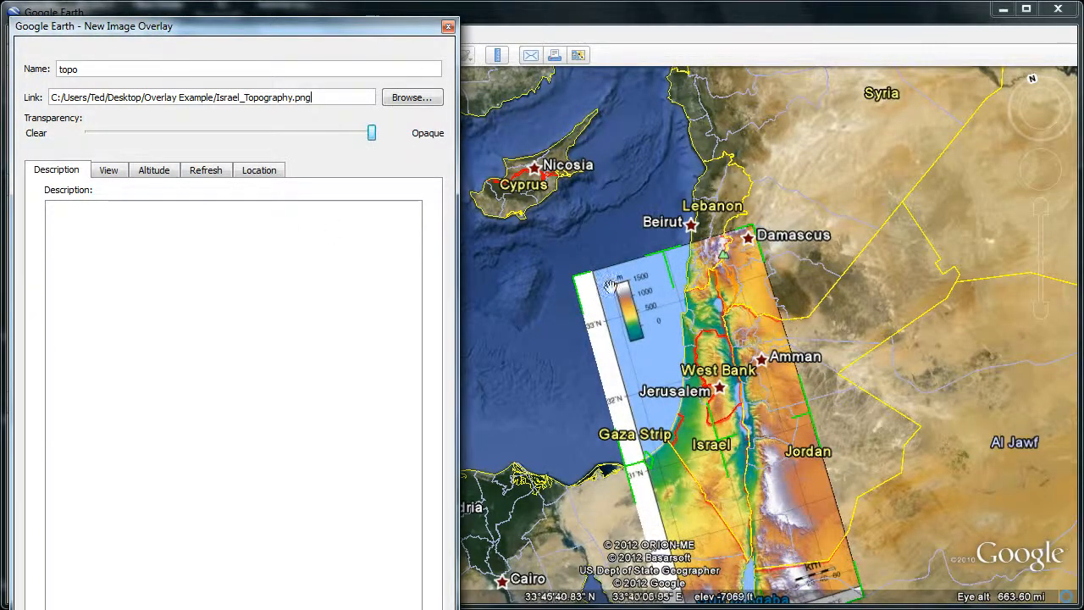
{"action": "left_click_drag", "start_coordinate": [893, 441], "coordinate": [893, 321]}
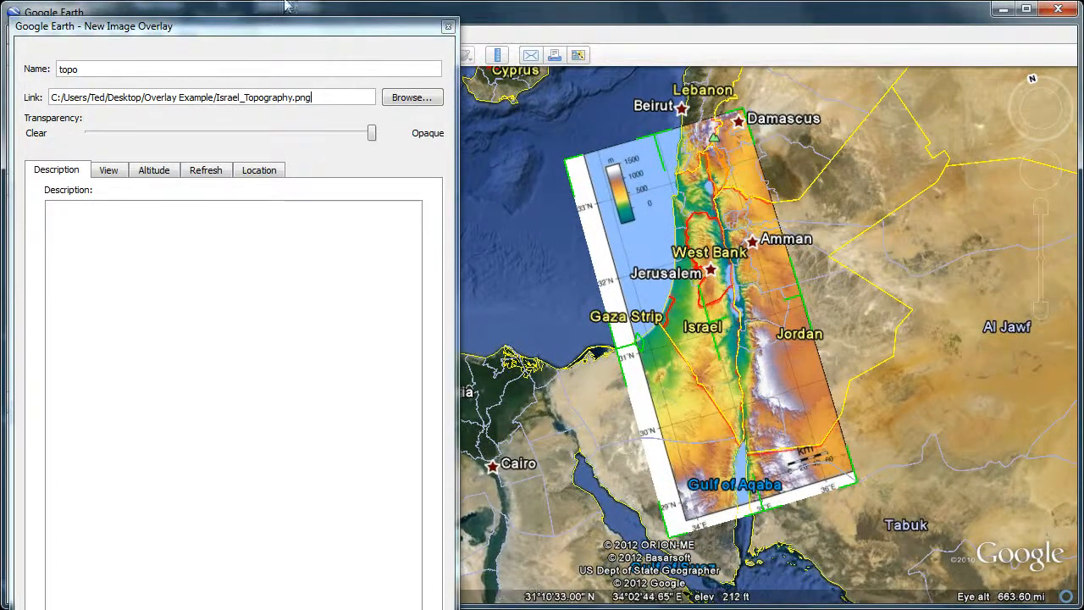
{"action": "left_click_drag", "start_coordinate": [300, 28], "coordinate": [328, 0]}
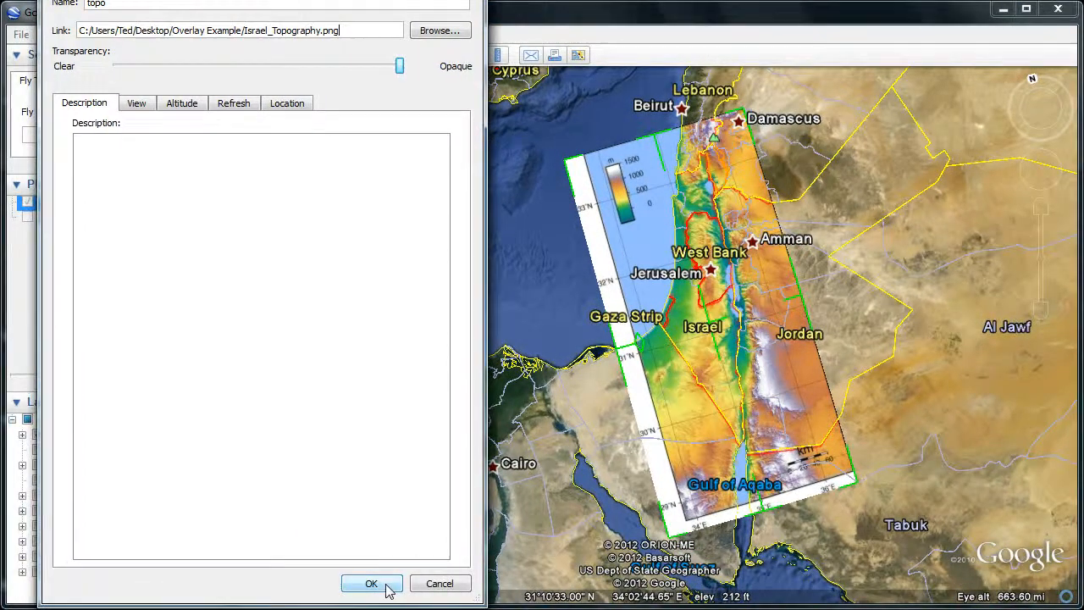
{"action": "left_click", "coordinate": [381, 572]}
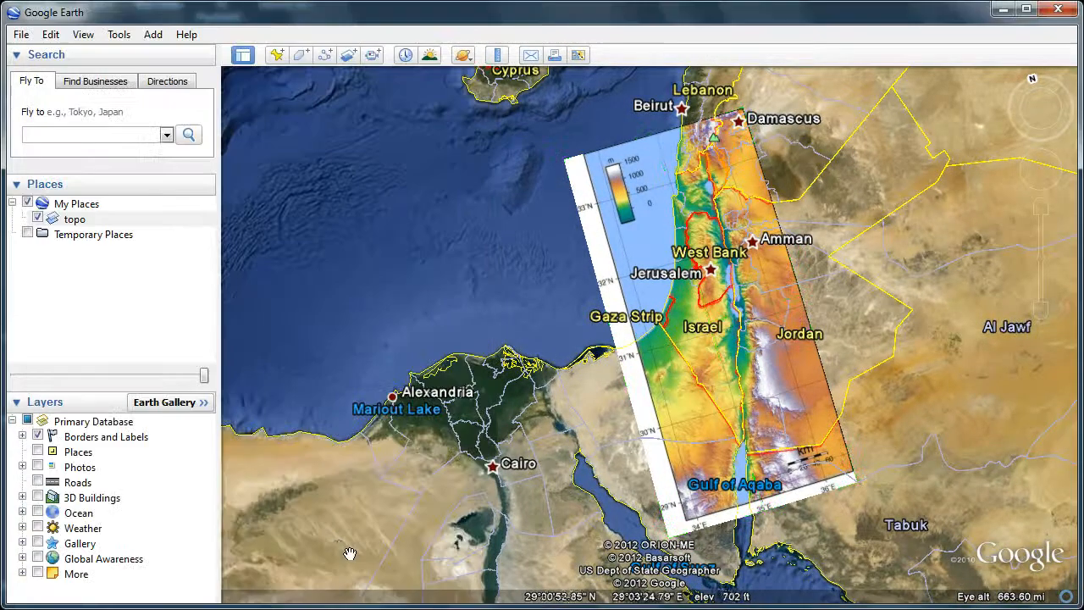
Save the topo overlay as the KMZ file "topo" in the Overlay Example folder
{"action": "left_click", "coordinate": [76, 222]}
{"action": "right_click", "coordinate": [77, 228]}
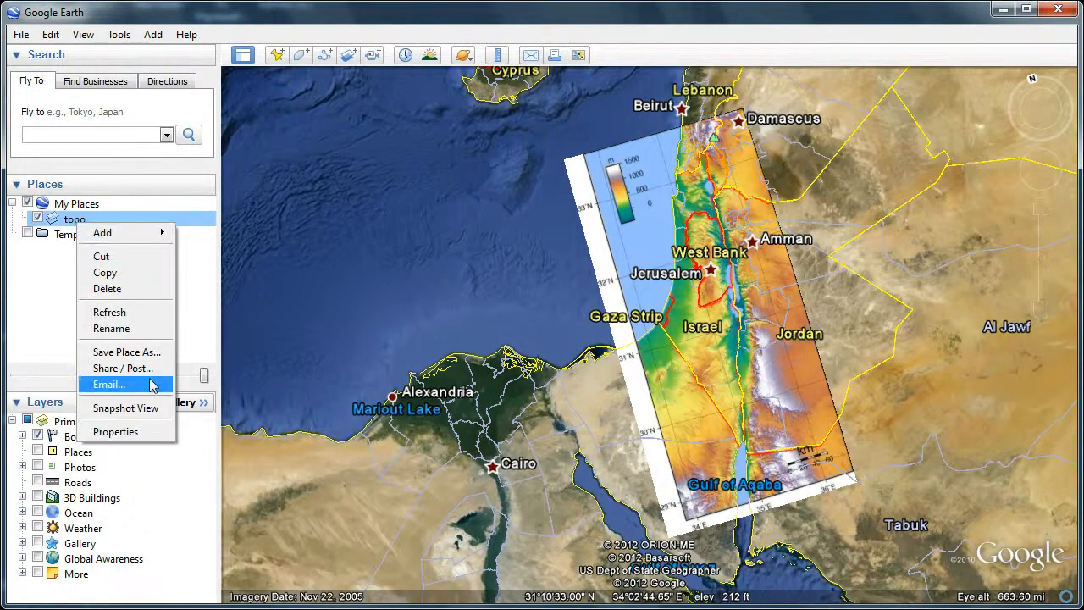
{"action": "left_click", "coordinate": [142, 354]}
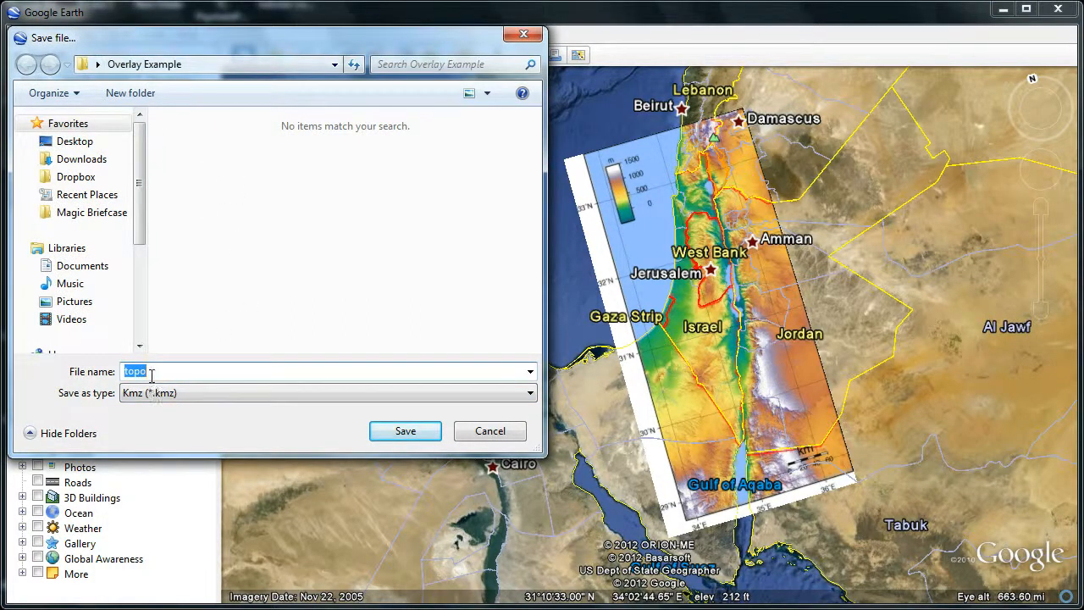
{"action": "left_click", "coordinate": [398, 432]}
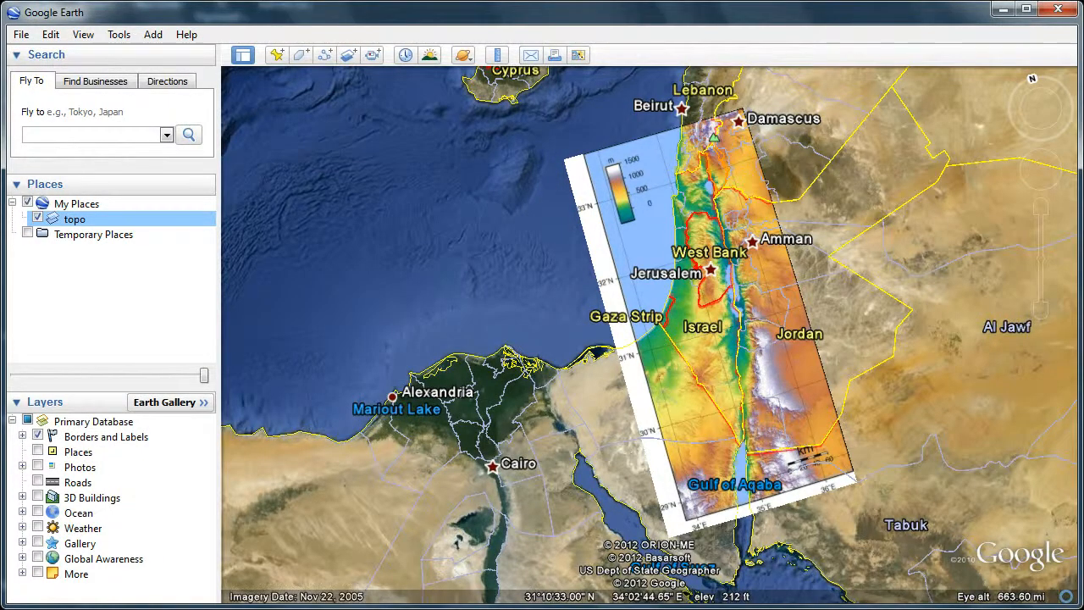
Switch to the browser and upload the topo KMZ file to the Fetch Files page of the Google Sites website
{"action": "left_click", "coordinate": [94, 609]}
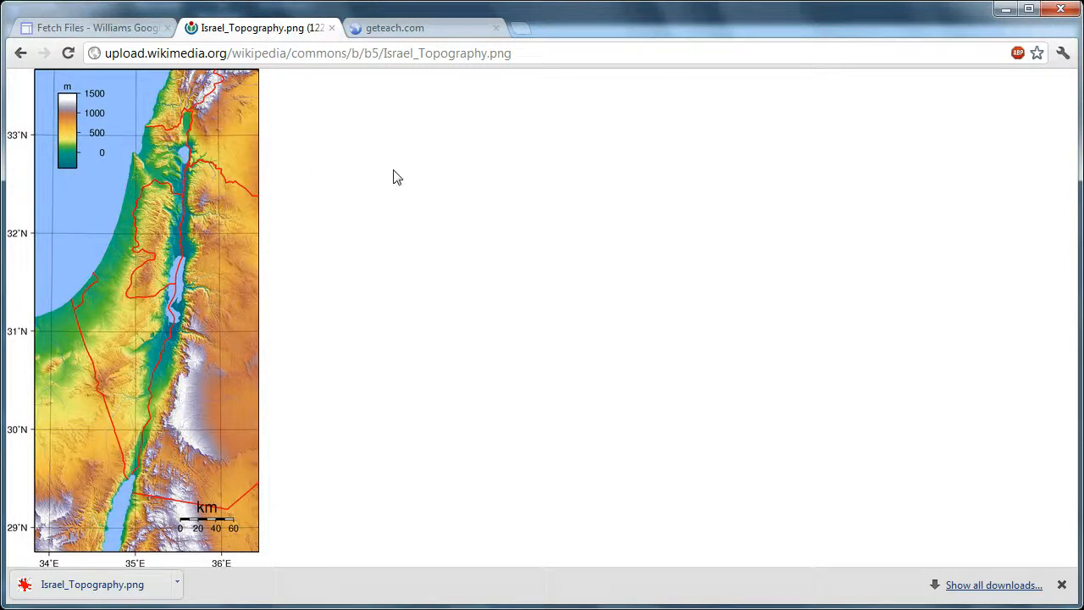
{"action": "left_click", "coordinate": [85, 28]}
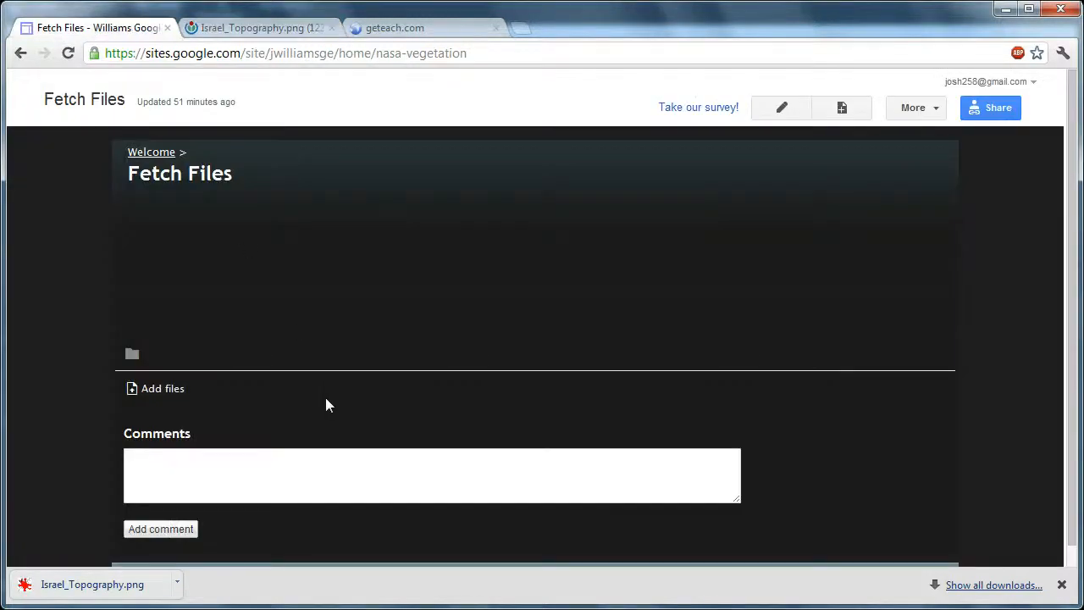
{"action": "left_click", "coordinate": [166, 392]}
{"action": "left_click", "coordinate": [305, 165]}
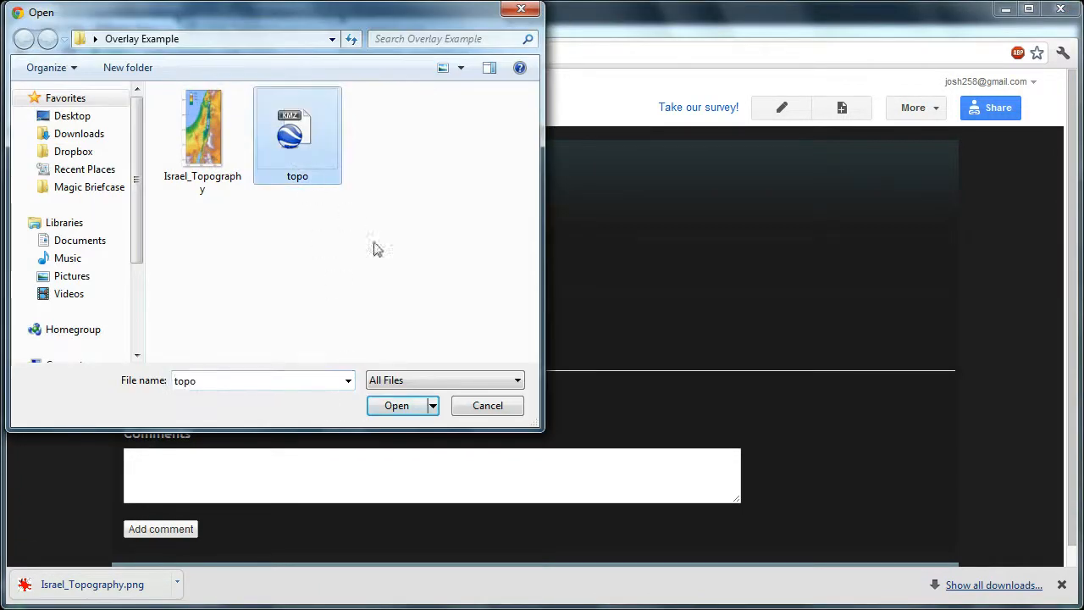
{"action": "left_click", "coordinate": [396, 407]}
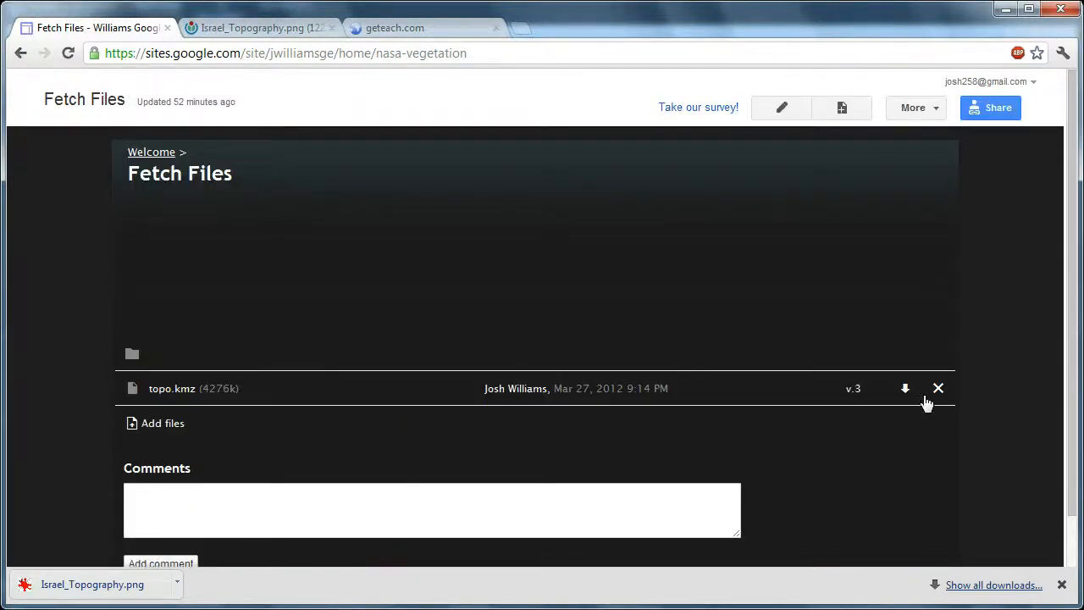
Copy the download link address of the topo.kmz file and switch to the geteach.com page
{"action": "right_click", "coordinate": [905, 390]}
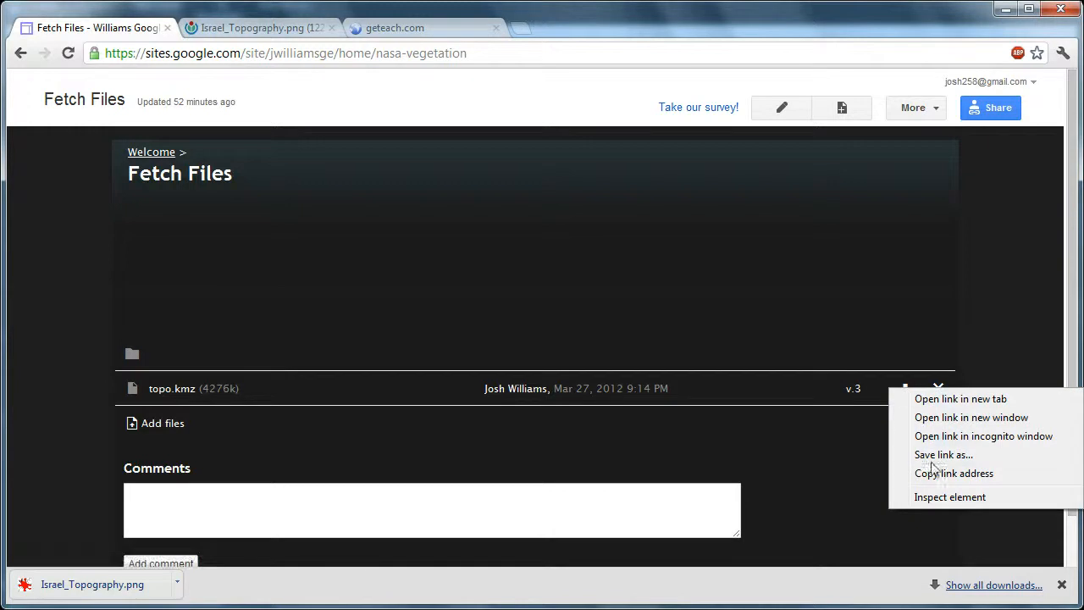
{"action": "left_click", "coordinate": [934, 474]}
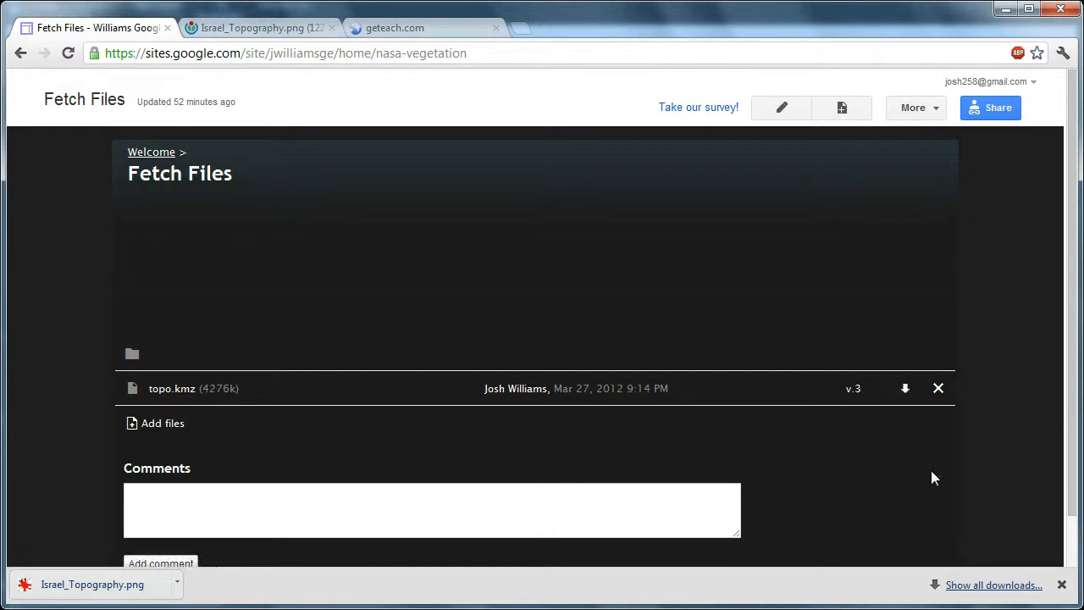
{"action": "left_click", "coordinate": [426, 31]}
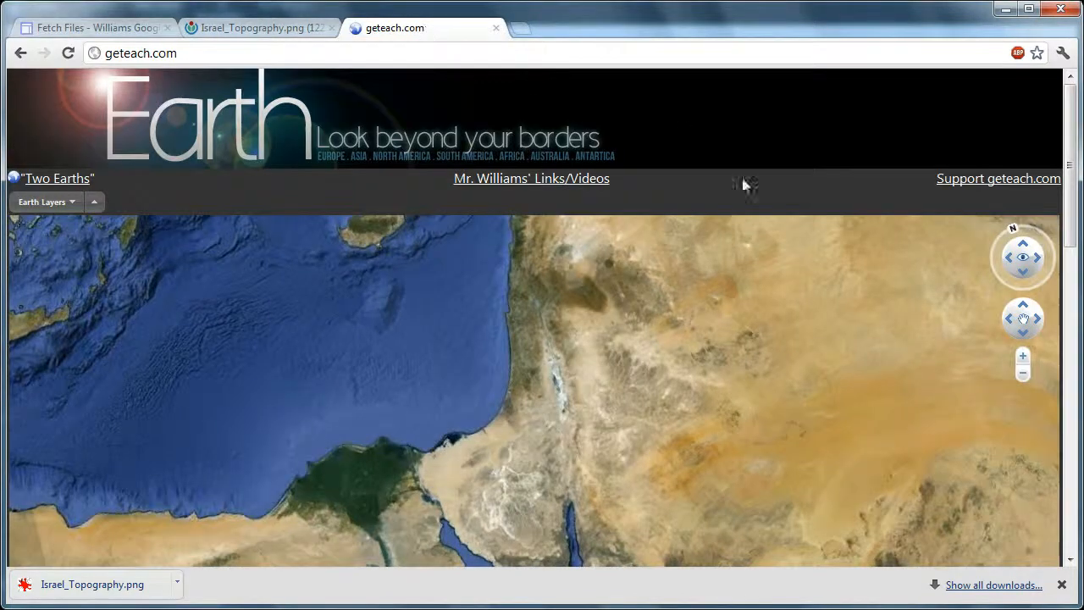
Open the Fetch an Earth option and paste the copied topo.kmz link as the KML/URL
{"action": "left_click_drag", "start_coordinate": [1072, 193], "coordinate": [1080, 247]}
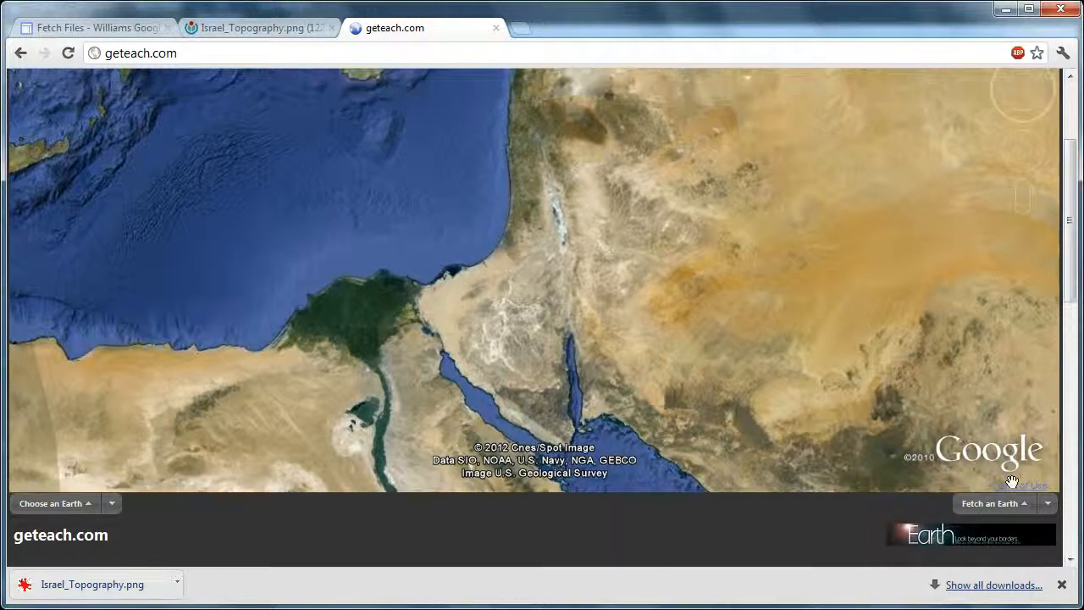
{"action": "left_click", "coordinate": [1005, 505]}
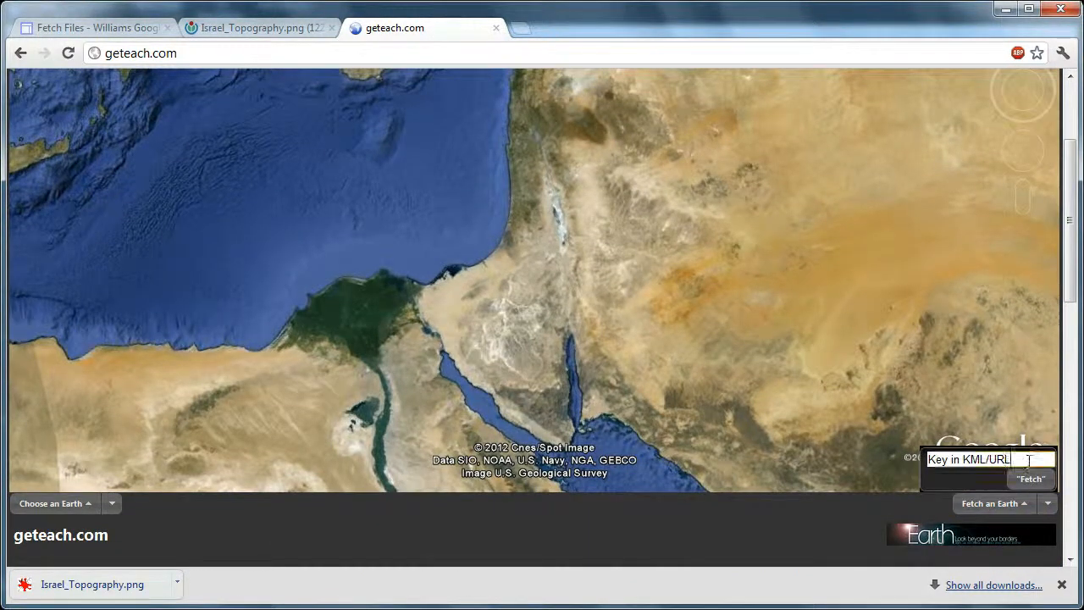
{"action": "left_click", "coordinate": [1034, 458]}
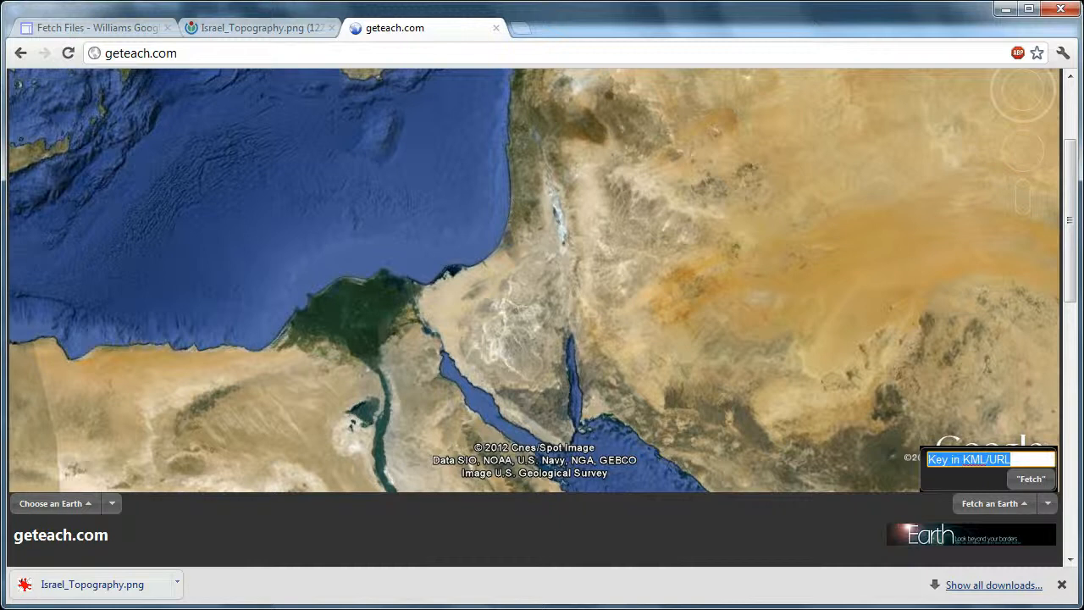
{"action": "key", "text": "ctrl+v"}
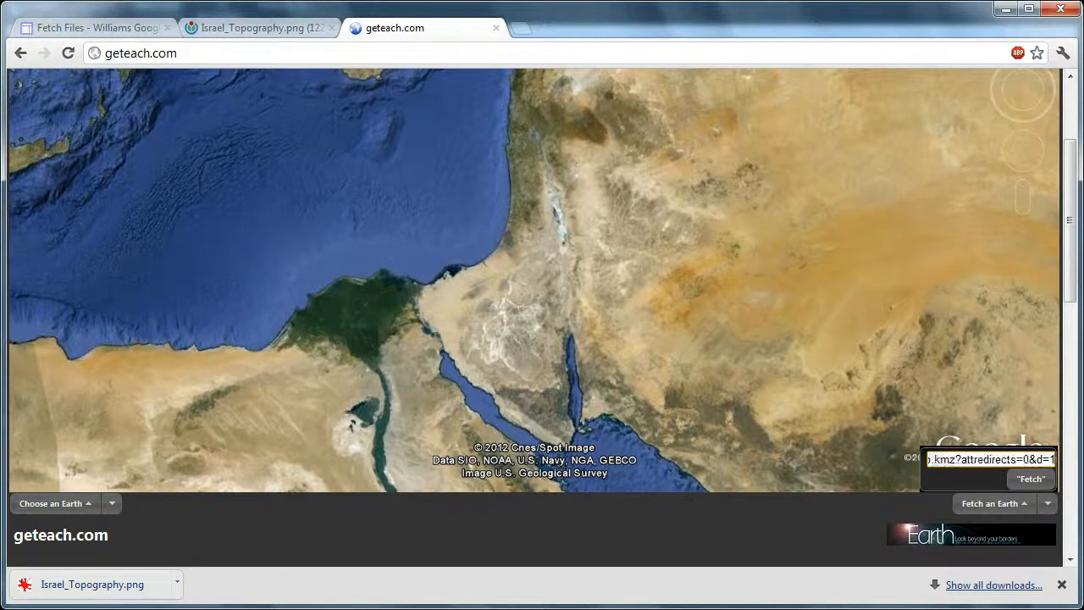
Remove "?attredirects=0&d=1" so the link ends in topo.kmz, fetch the overlay and close the fetch box
{"action": "key", "text": "Left"}
{"action": "key", "text": "Left"}
{"action": "key", "text": "Left"}
{"action": "key", "text": "Left"}
{"action": "key", "text": "Left"}
{"action": "key", "text": "Left"}
{"action": "key", "text": "Left"}
{"action": "key", "text": "Left"}
{"action": "key", "text": "Left"}
{"action": "key", "text": "Left"}
{"action": "key", "text": "Left"}
{"action": "key", "text": "Left"}
{"action": "key", "text": "Left"}
{"action": "key", "text": "Left"}
{"action": "key", "text": "Left"}
{"action": "key", "text": "Left"}
{"action": "key", "text": "Left"}
{"action": "key", "text": "Left"}
{"action": "key", "text": "Left"}
{"action": "key", "text": "Left"}
{"action": "key", "text": "Left"}
{"action": "key", "text": "Left"}
{"action": "key", "text": "Left"}
{"action": "key", "text": "Left"}
{"action": "key", "text": "Left"}
{"action": "key", "text": "Left"}
{"action": "key", "text": "shift+End"}
{"action": "key", "text": "Delete"}
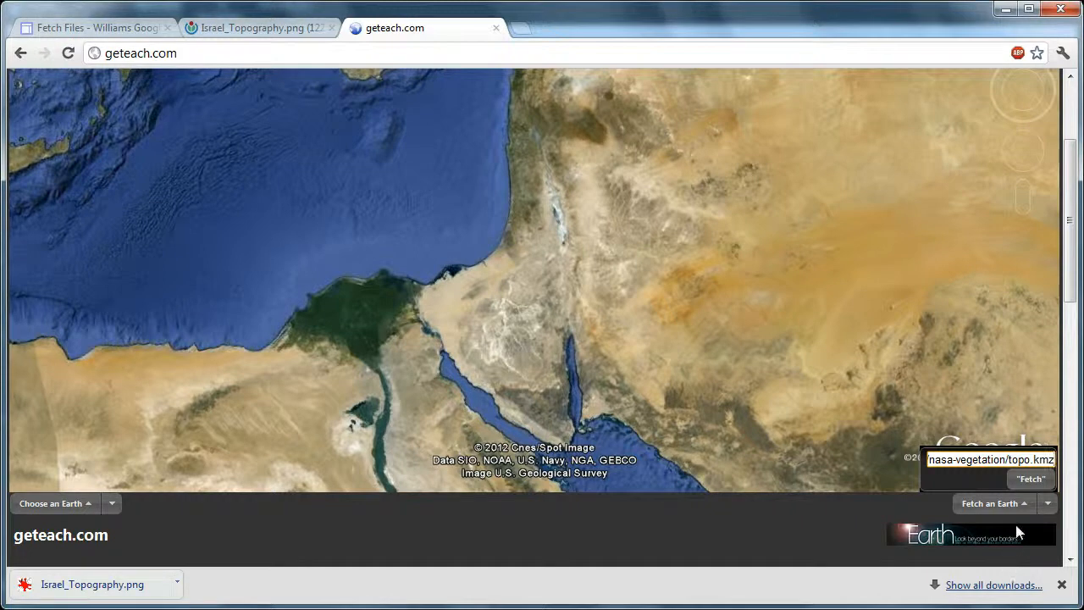
{"action": "left_click", "coordinate": [1025, 479]}
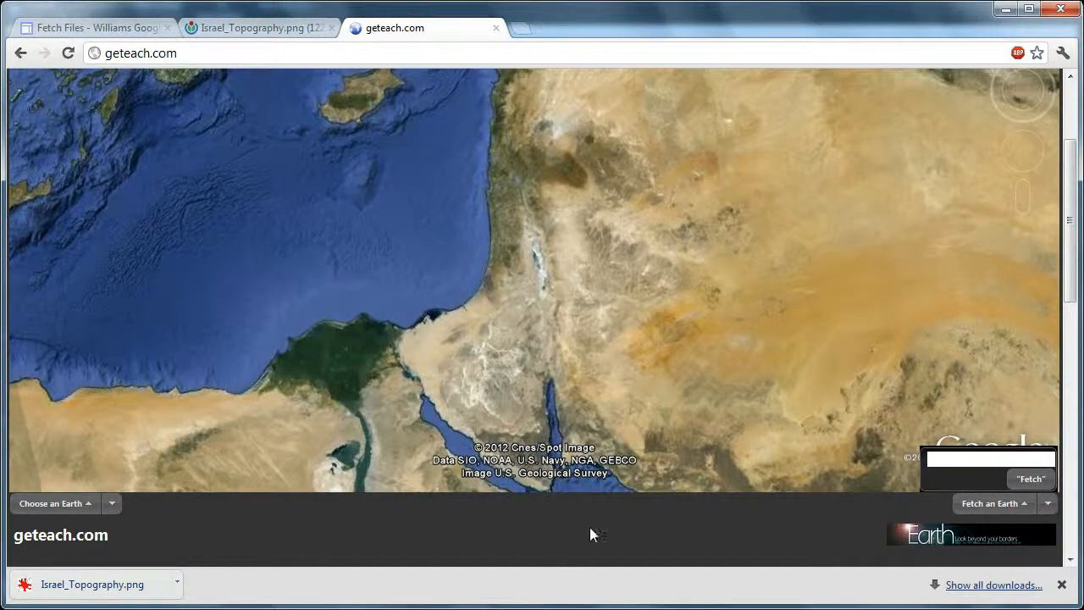
{"action": "left_click", "coordinate": [1048, 503]}
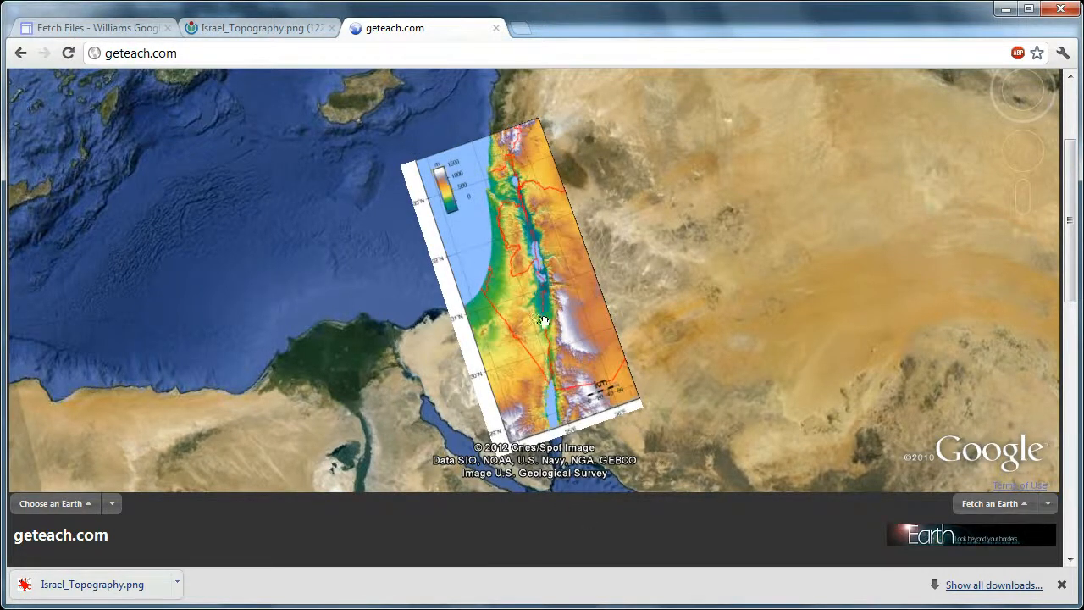
Turn on the Boundary layer and compare its borders with the topo overlay from the West Bank down to the Gaza Strip
{"action": "scroll", "coordinate": [547, 322], "scroll_direction": "up", "scroll_amount": 1}
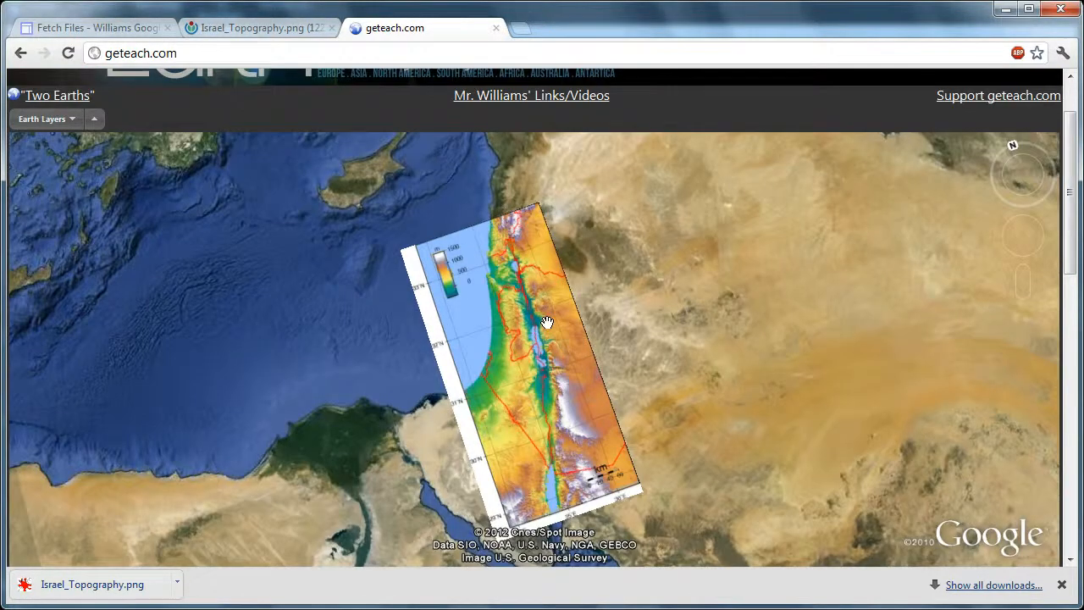
{"action": "left_click", "coordinate": [42, 119]}
{"action": "left_click", "coordinate": [62, 226]}
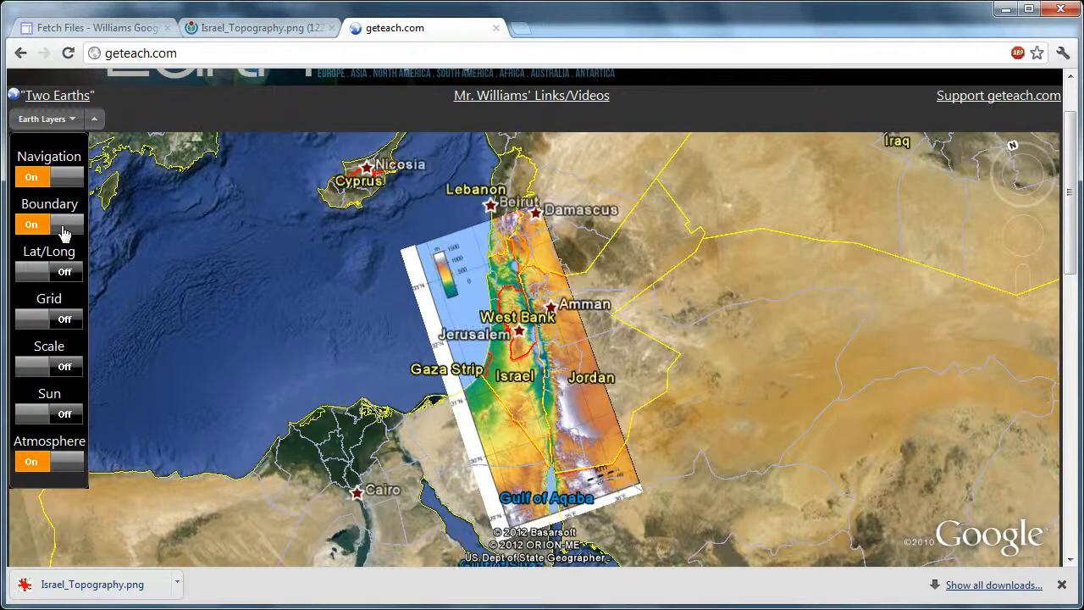
{"action": "scroll", "coordinate": [517, 315], "scroll_direction": "up", "scroll_amount": 3}
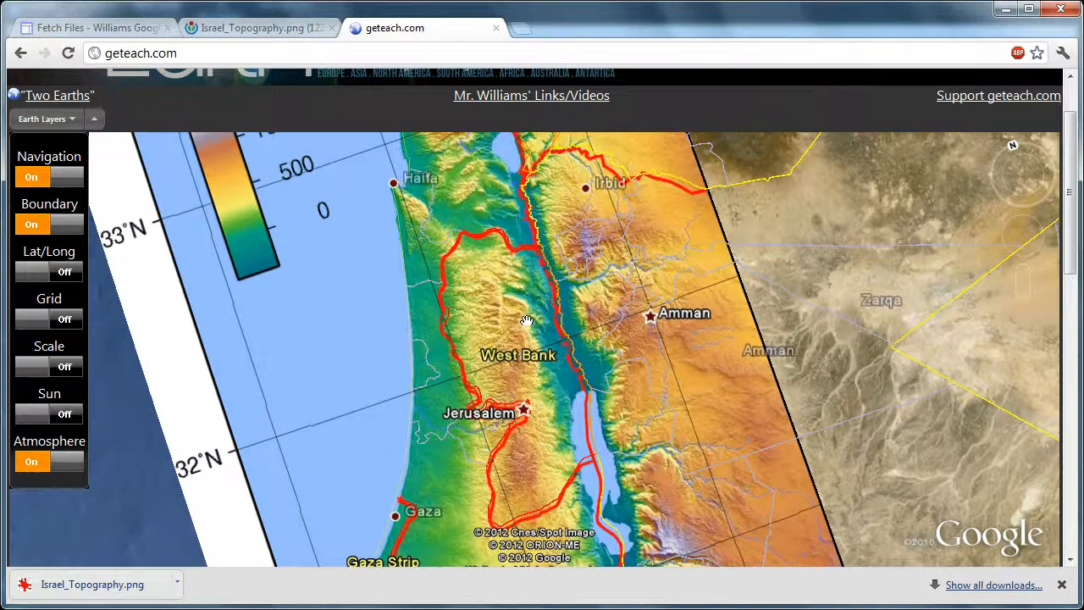
{"action": "left_click_drag", "start_coordinate": [496, 181], "coordinate": [589, 196]}
{"action": "left_click_drag", "start_coordinate": [520, 458], "coordinate": [539, 276]}
{"action": "left_click_drag", "start_coordinate": [557, 332], "coordinate": [547, 280]}
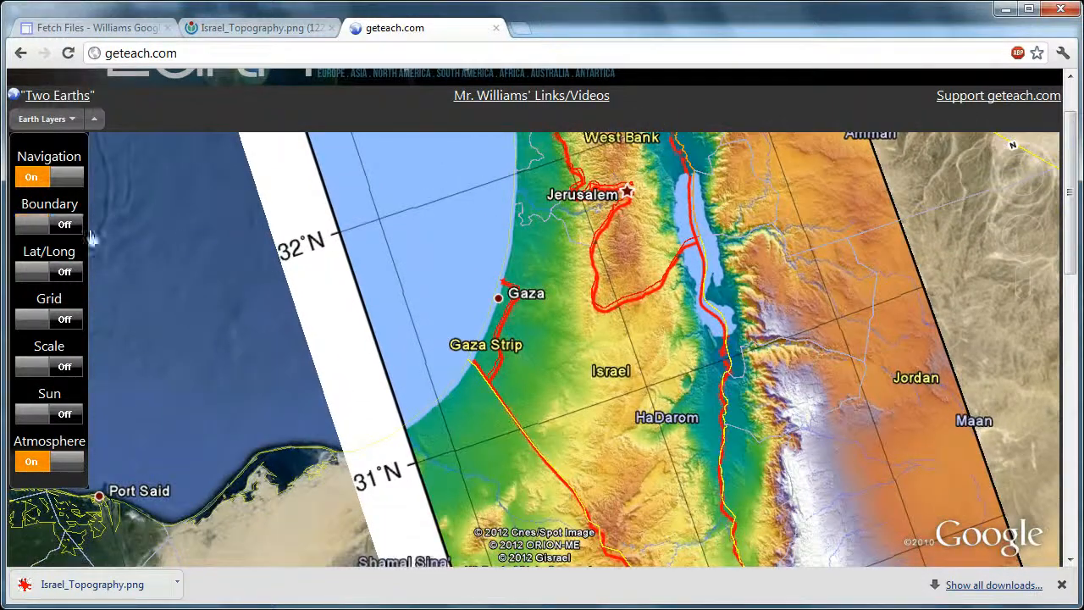
Turn off the Boundary layer and examine the topo overlay's terrain around the Dead Sea and the West Bank
{"action": "left_click", "coordinate": [78, 223]}
{"action": "scroll", "coordinate": [408, 295], "scroll_direction": "down", "scroll_amount": 1}
{"action": "scroll", "coordinate": [593, 278], "scroll_direction": "up", "scroll_amount": 3}
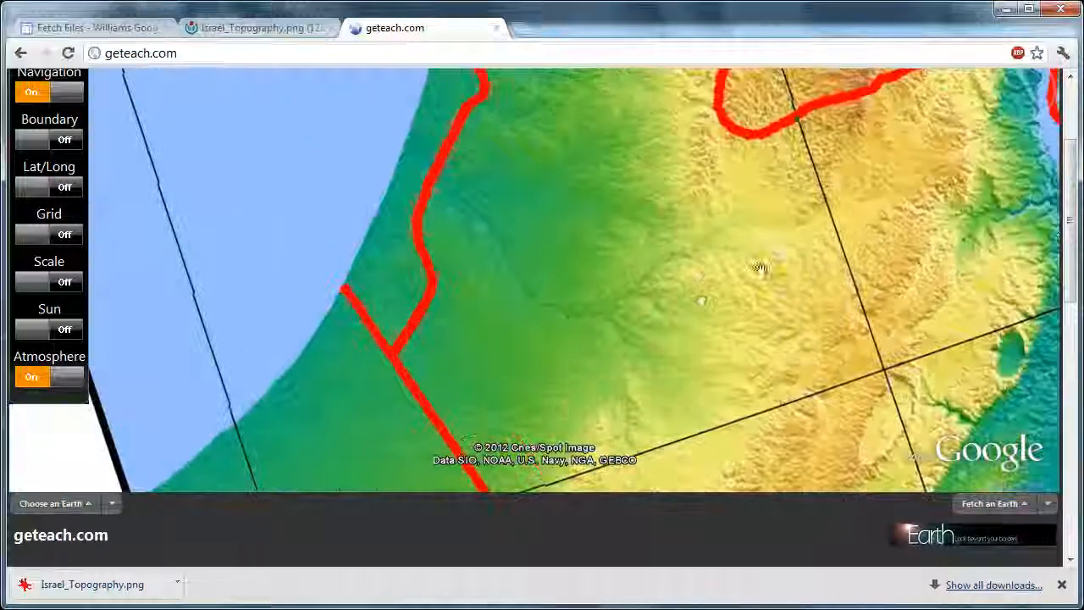
{"action": "left_click_drag", "start_coordinate": [983, 216], "coordinate": [365, 293]}
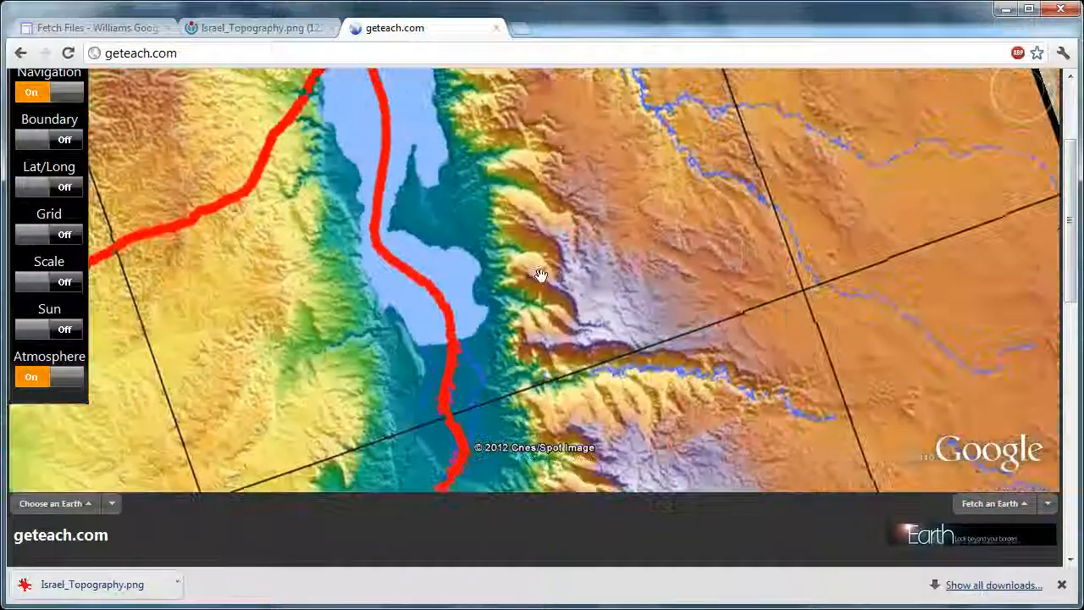
{"action": "left_click_drag", "start_coordinate": [580, 247], "coordinate": [542, 275]}
{"action": "scroll", "coordinate": [399, 242], "scroll_direction": "down", "scroll_amount": 5}
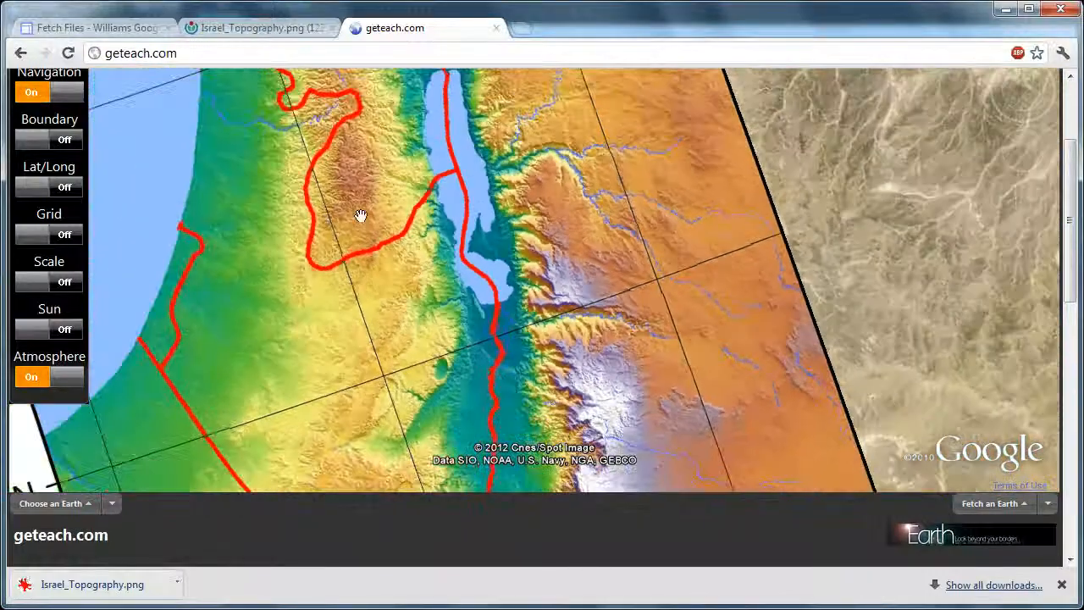
{"action": "left_click_drag", "start_coordinate": [360, 216], "coordinate": [384, 289]}
{"action": "left_click_drag", "start_coordinate": [394, 186], "coordinate": [421, 305]}
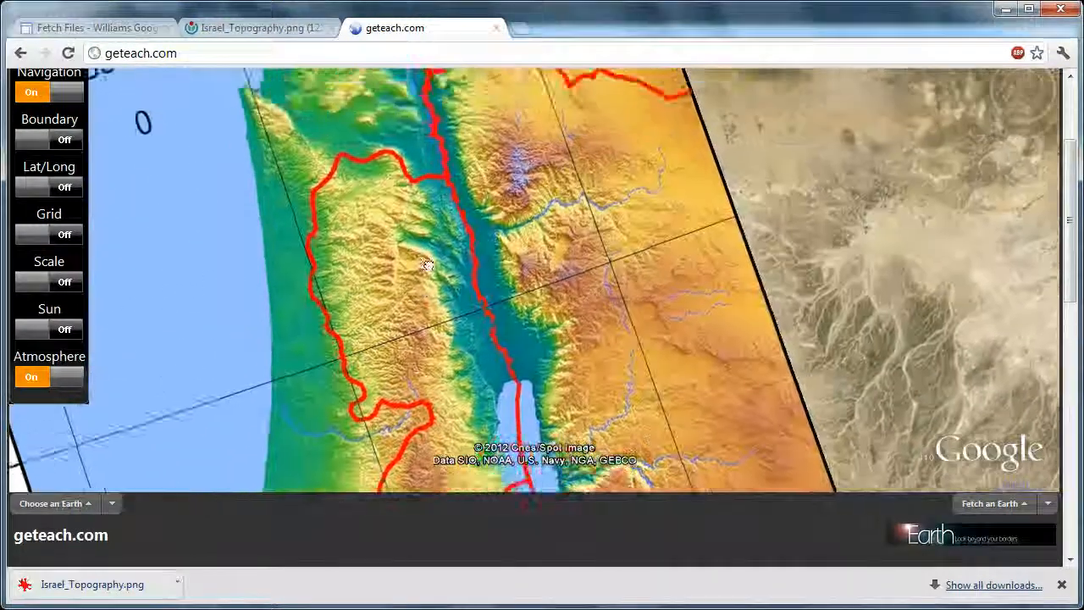